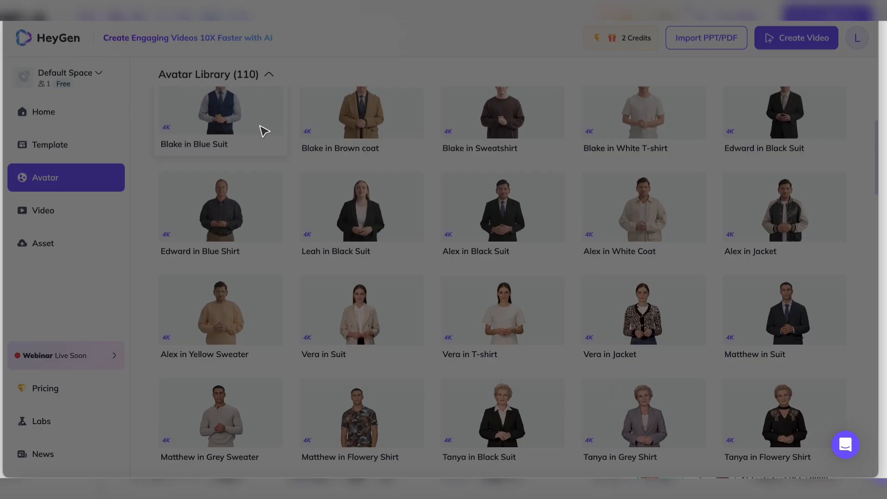
Preview the Blake in Blue Suit avatar's sample video.
{"action": "left_click", "coordinate": [263, 129]}
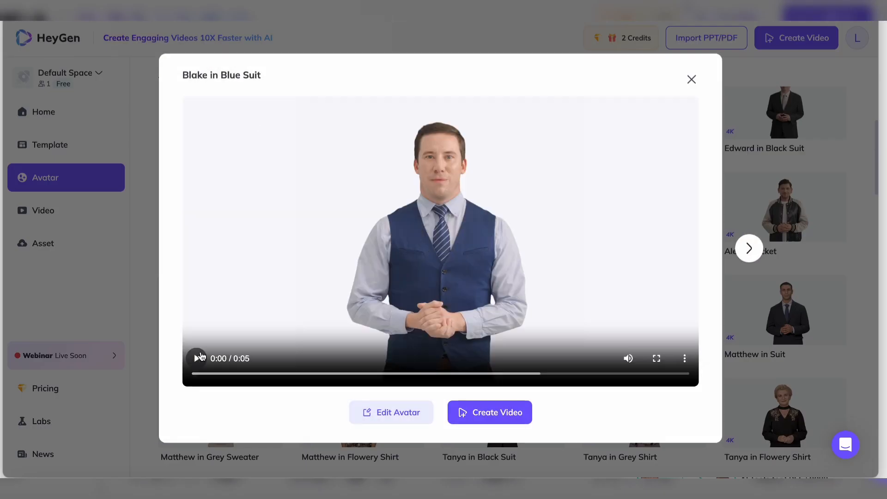
{"action": "left_click", "coordinate": [198, 359]}
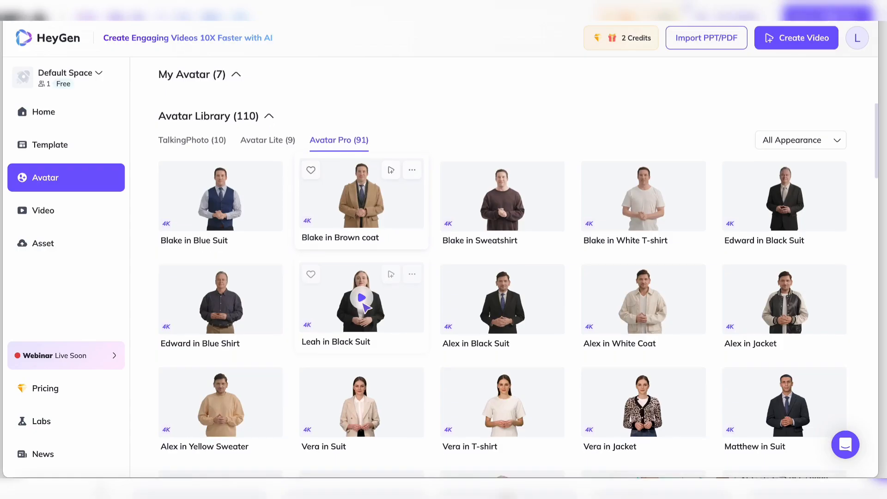
Open the Blake avatar for editing and try on the brown coat and dark sweatshirt outfits.
{"action": "scroll", "coordinate": [366, 306], "scroll_direction": "down", "scroll_amount": 2}
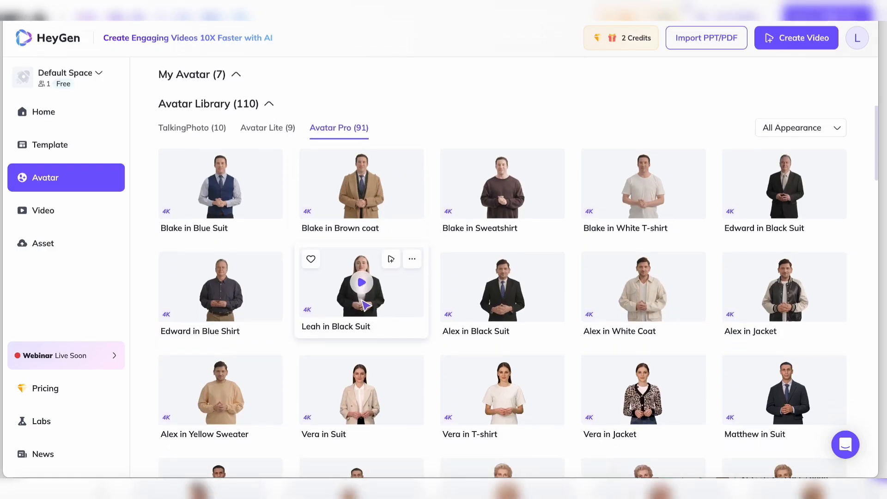
{"action": "scroll", "coordinate": [366, 306], "scroll_direction": "down", "scroll_amount": 1}
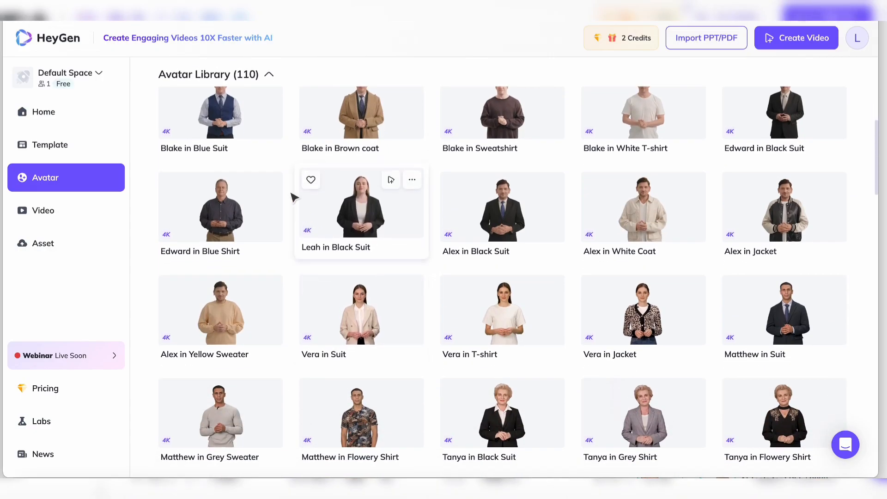
{"action": "left_click", "coordinate": [266, 132]}
{"action": "left_click", "coordinate": [813, 213]}
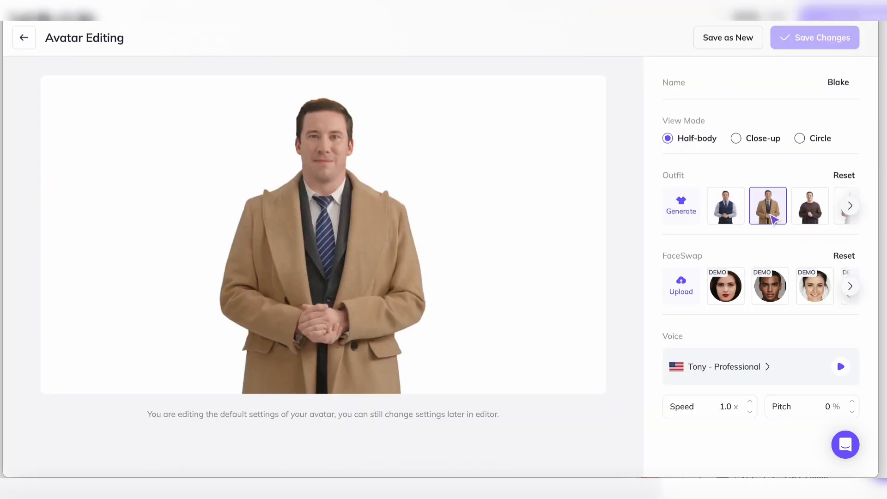
{"action": "left_click", "coordinate": [813, 213]}
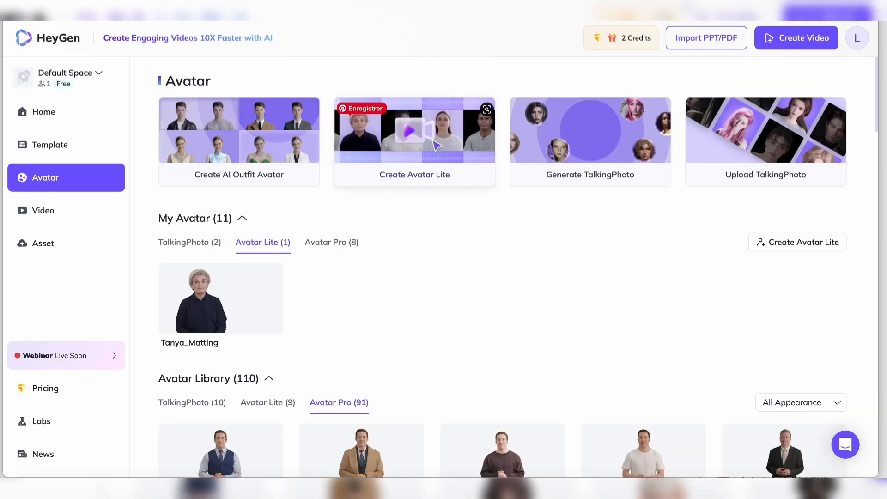
Look through the Avatar Lite recording setup, ticking the Good lighting requirement, and return to the avatar overview.
{"action": "left_click", "coordinate": [435, 156]}
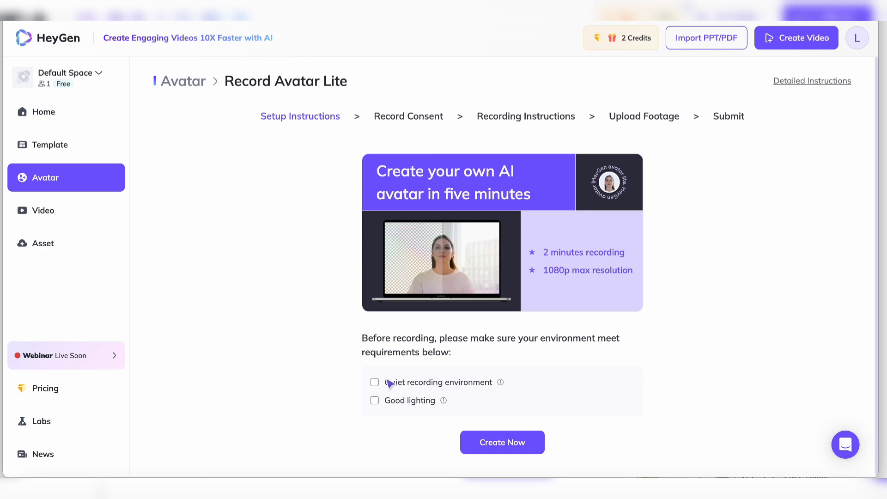
{"action": "left_click", "coordinate": [375, 401]}
{"action": "left_click", "coordinate": [103, 184]}
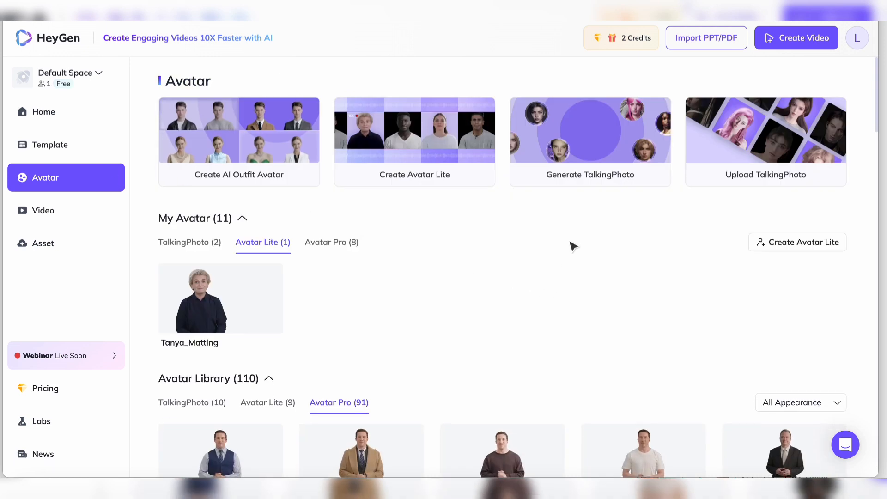
Generate TalkingPhoto portraits from the suggested prompt "Pixar style, female" and close the generator without saving any.
{"action": "left_click", "coordinate": [588, 156]}
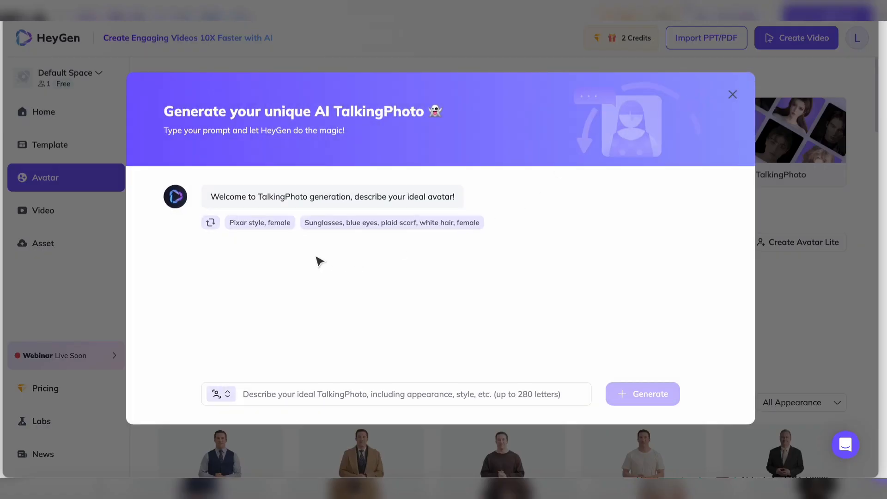
{"action": "left_click", "coordinate": [274, 226]}
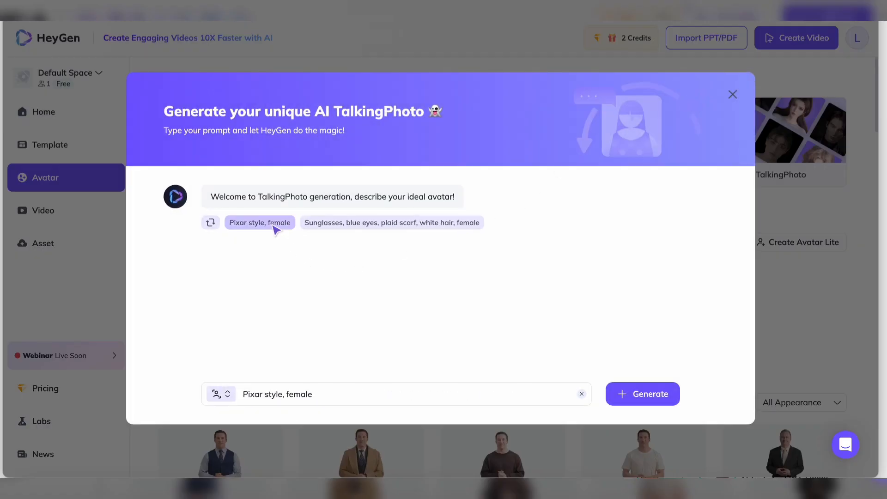
{"action": "left_click", "coordinate": [643, 394]}
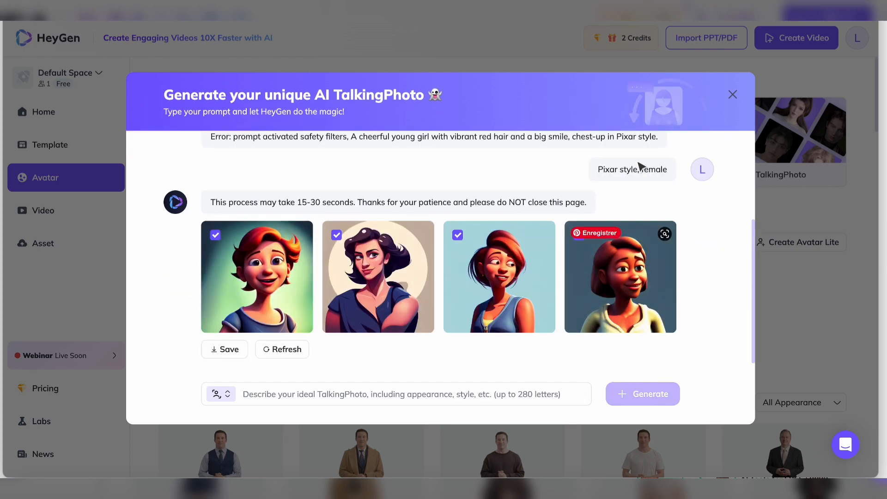
{"action": "left_click", "coordinate": [734, 94]}
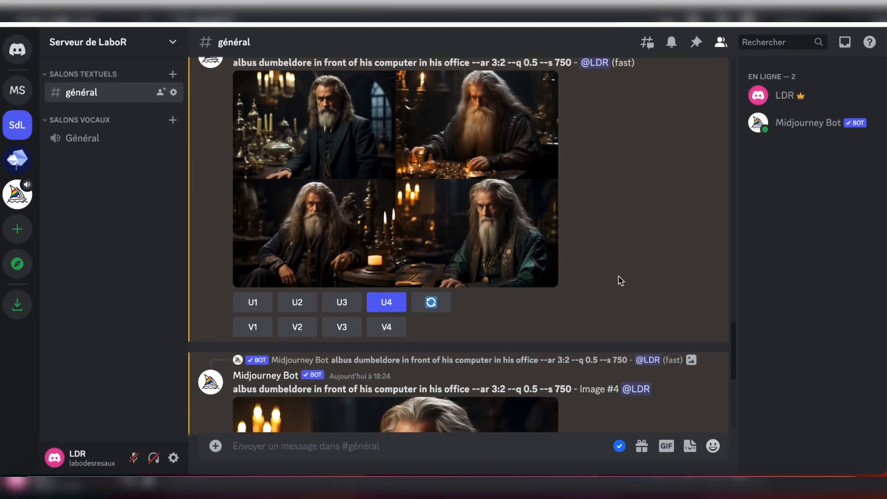
In the Discord channel, review the Midjourney images of Albus Dumbledore in front of his computer, including the upscaled fourth image.
{"action": "scroll", "coordinate": [620, 279], "scroll_direction": "down", "scroll_amount": 5}
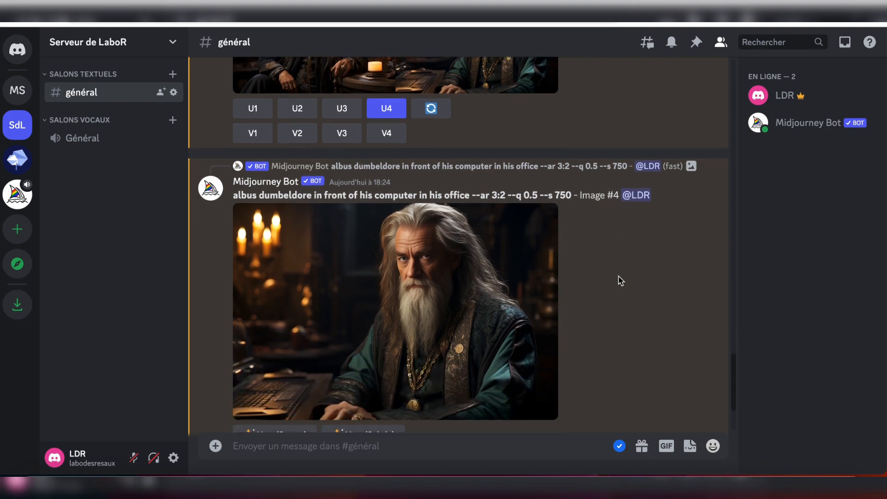
{"action": "scroll", "coordinate": [622, 268], "scroll_direction": "down", "scroll_amount": 1}
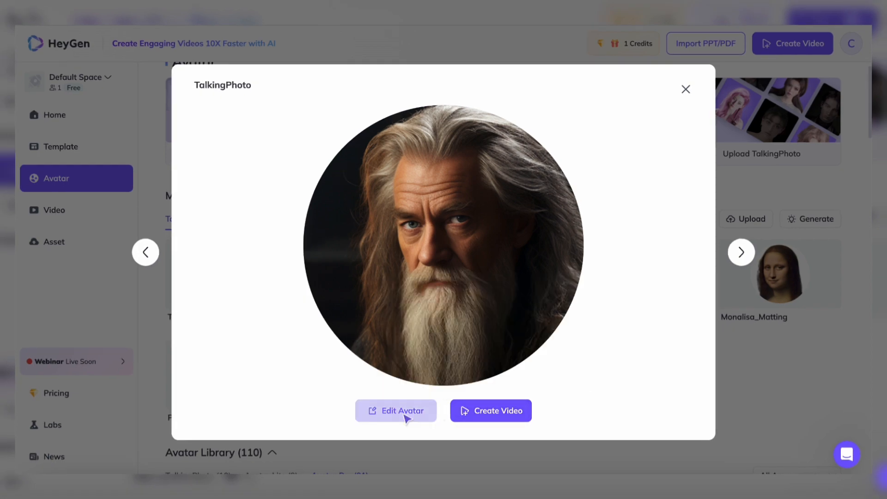
Open the long-bearded man's TalkingPhoto for editing, try the Square view mode, and set it to Original.
{"action": "left_click", "coordinate": [404, 413]}
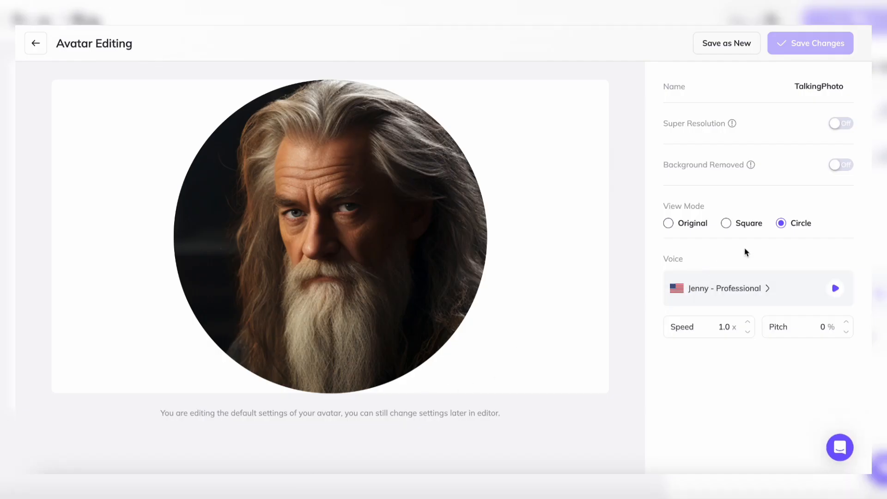
{"action": "left_click", "coordinate": [727, 225]}
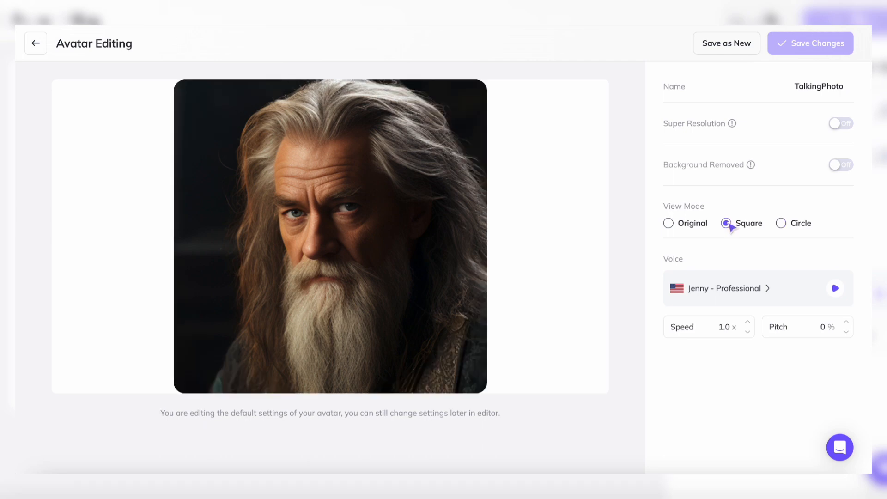
{"action": "left_click", "coordinate": [669, 224]}
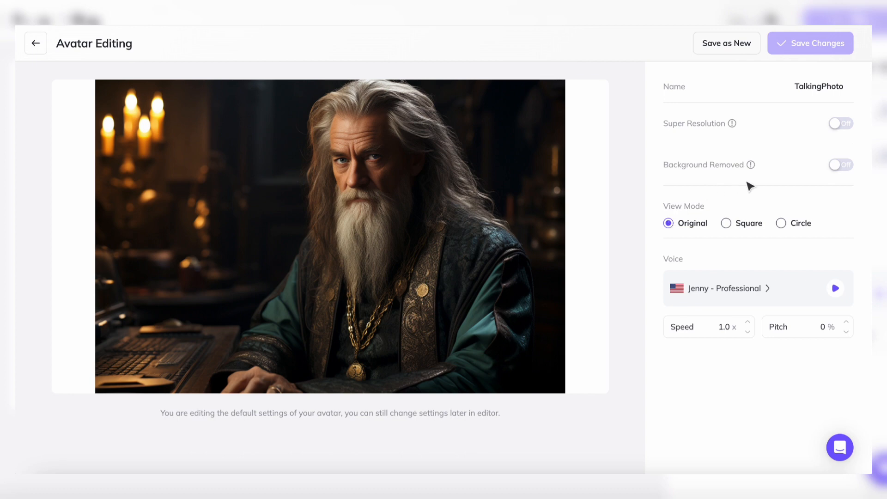
Try background removal on the TalkingPhoto, turn it back off, and save the avatar as new.
{"action": "left_click", "coordinate": [838, 166]}
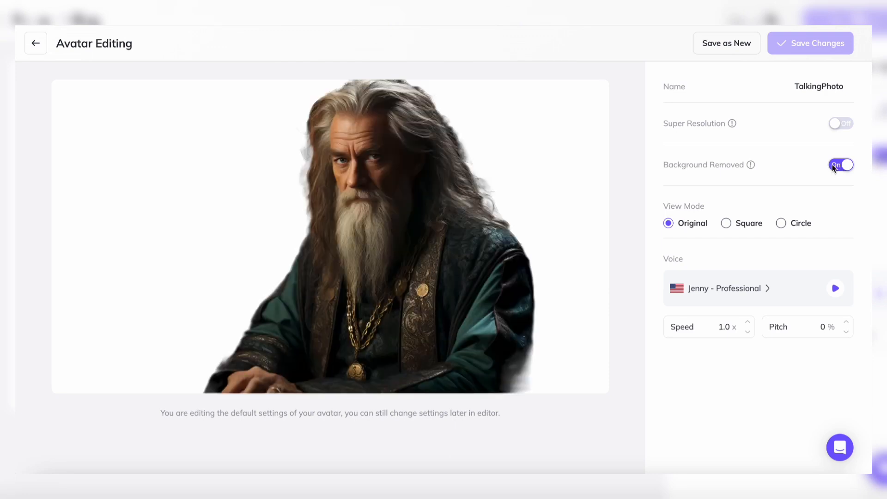
{"action": "left_click", "coordinate": [833, 165]}
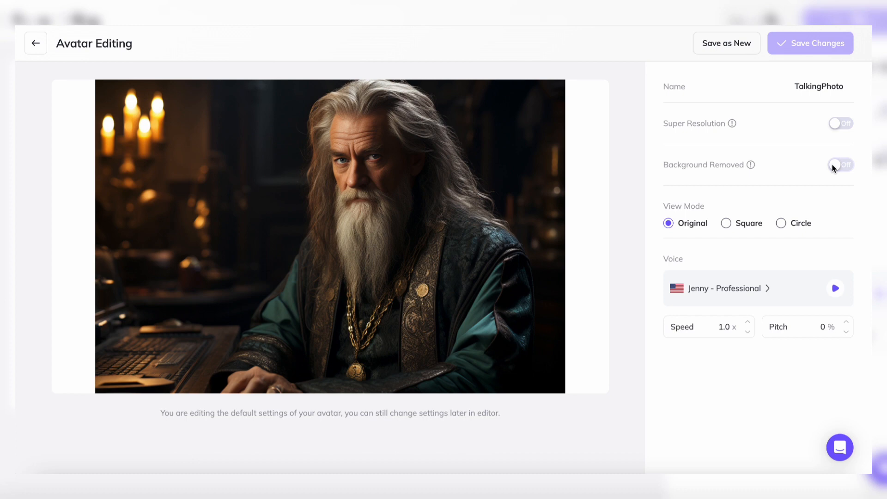
{"action": "left_click", "coordinate": [738, 46]}
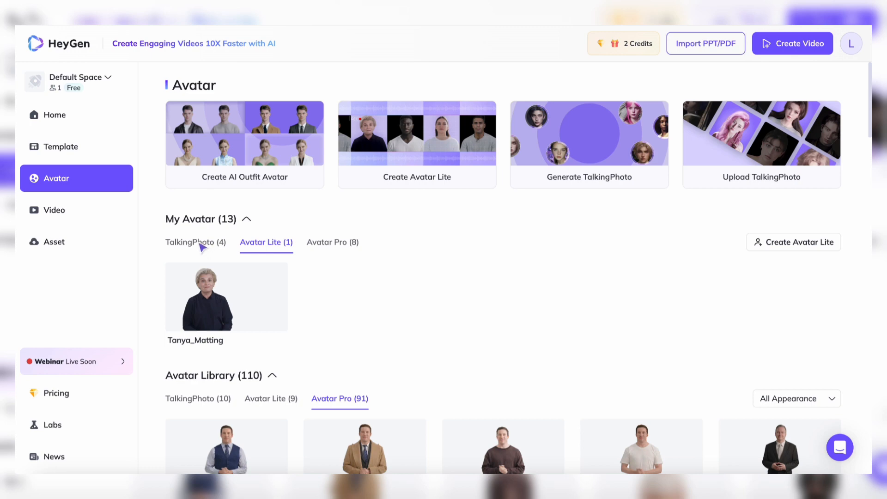
Display the personal TalkingPhoto avatars and create a new landscape video at 1920 x 1080 px.
{"action": "left_click", "coordinate": [202, 245]}
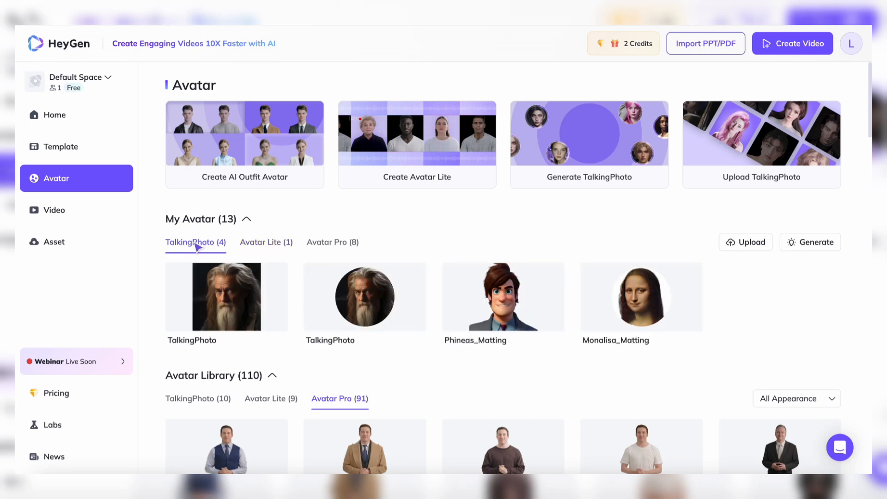
{"action": "mouse_move", "coordinate": [229, 296]}
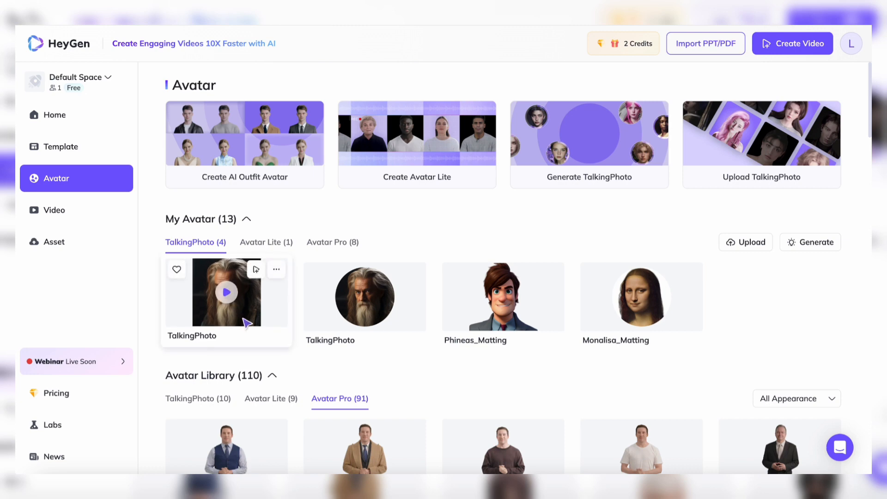
{"action": "mouse_move", "coordinate": [813, 44]}
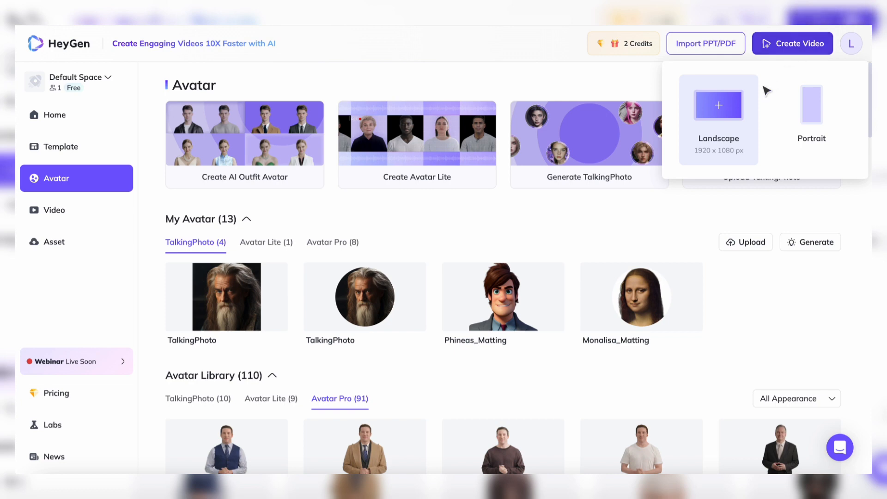
{"action": "left_click", "coordinate": [728, 119]}
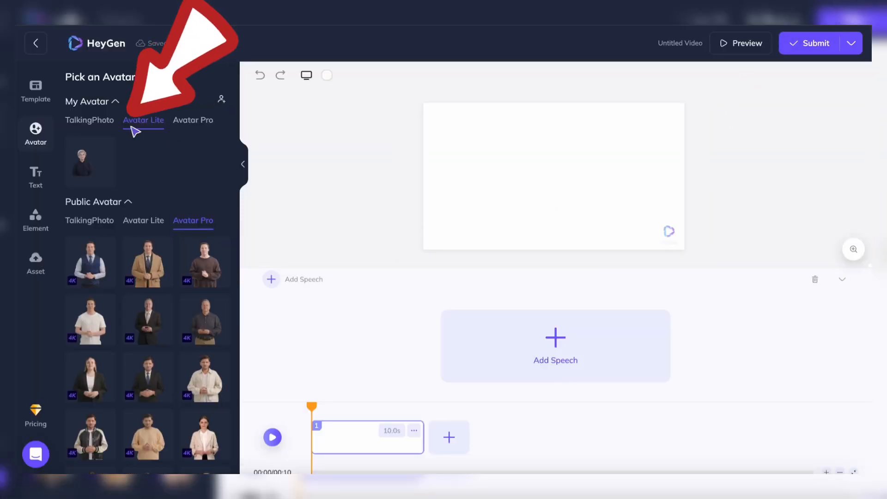
Add the first bearded-man TalkingPhoto from the personal avatars to the scene, and undo a slight trial resize.
{"action": "left_click", "coordinate": [90, 121]}
{"action": "left_click", "coordinate": [90, 161]}
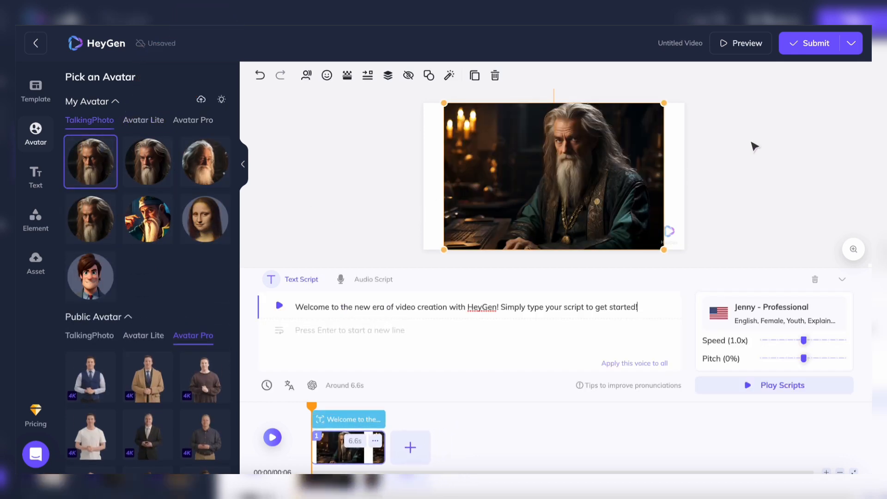
{"action": "left_click_drag", "start_coordinate": [665, 103], "coordinate": [657, 107]}
{"action": "key", "text": "ctrl+z"}
Check the avatar's facial expression options and set its talking style to Expressive.
{"action": "left_click", "coordinate": [327, 75]}
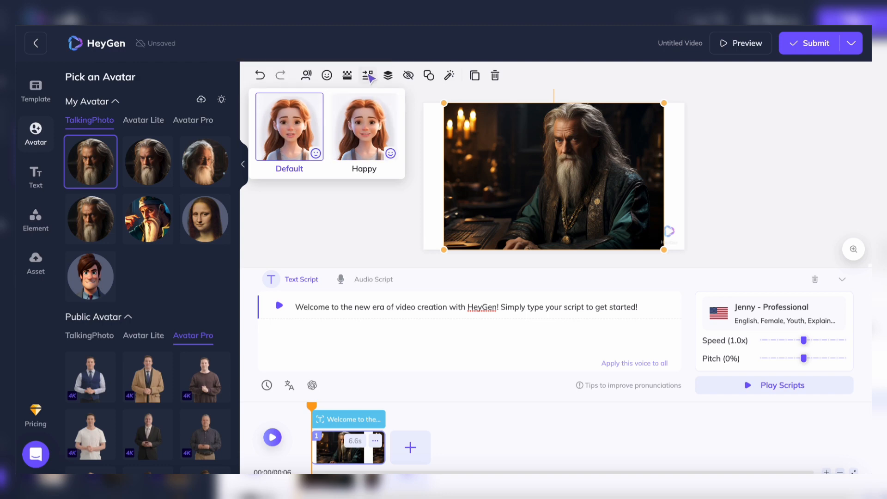
{"action": "left_click", "coordinate": [327, 76]}
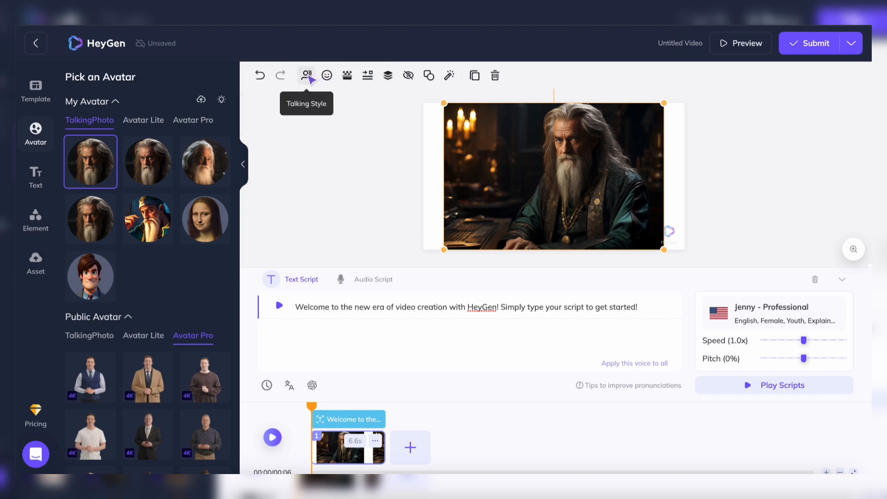
{"action": "left_click", "coordinate": [308, 75]}
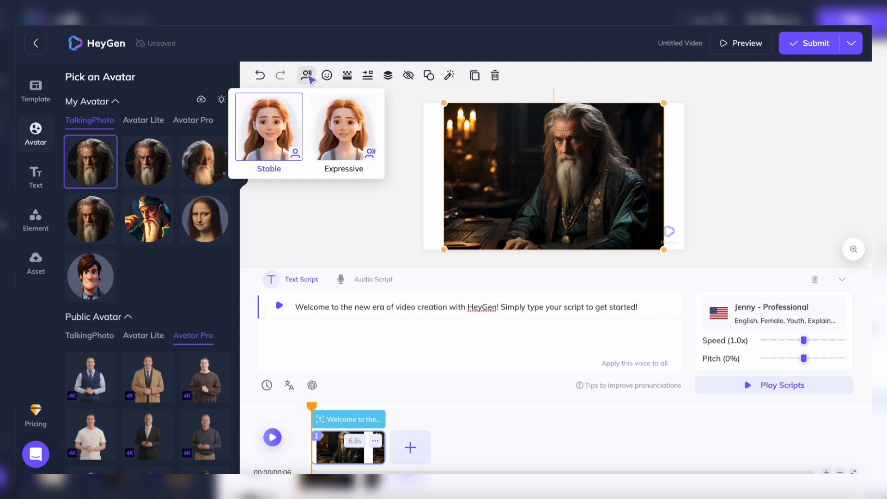
{"action": "left_click", "coordinate": [354, 157]}
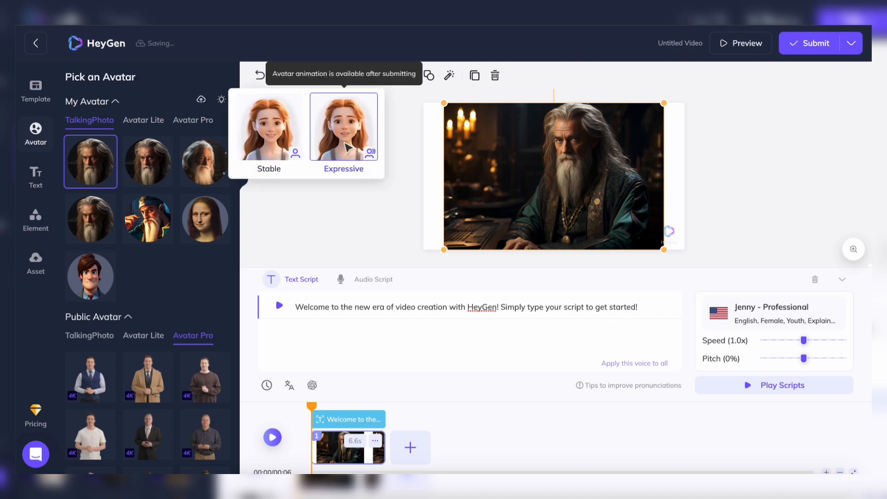
{"action": "left_click", "coordinate": [396, 213]}
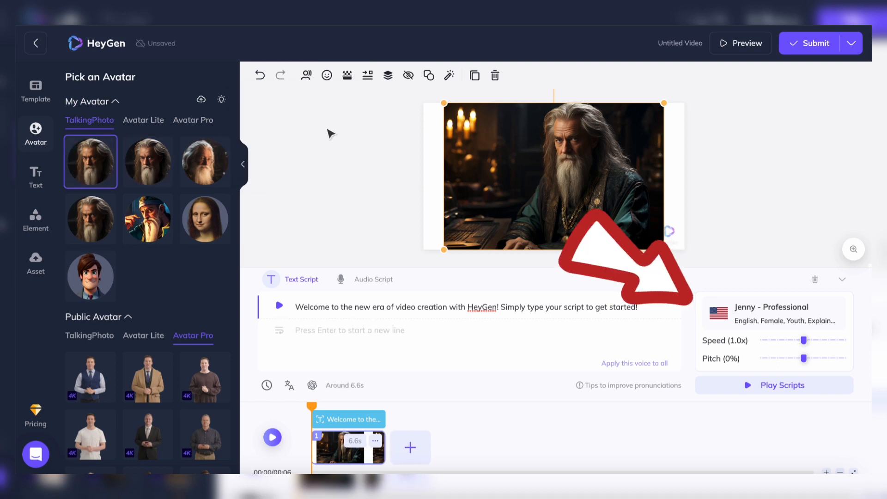
Filter the AI voice library to French, listen to the Alain - Professional voice, and close the library without selecting one.
{"action": "left_click", "coordinate": [323, 74]}
{"action": "left_click", "coordinate": [503, 211]}
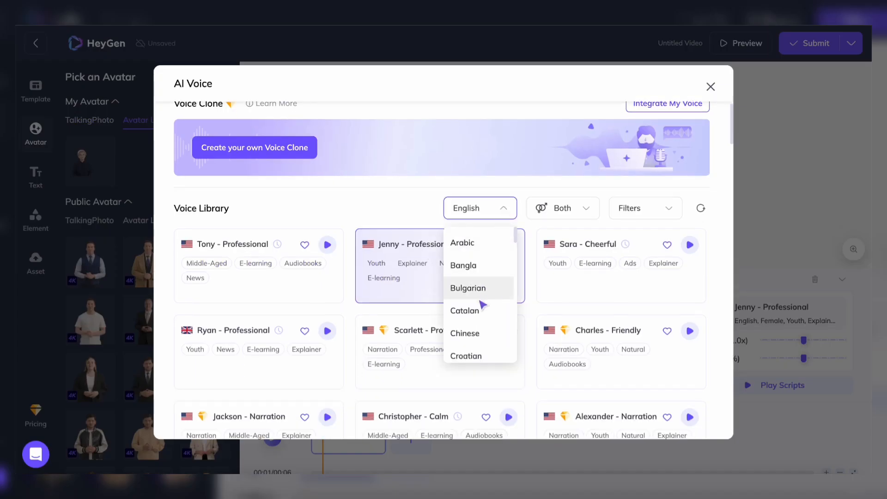
{"action": "scroll", "coordinate": [481, 303], "scroll_direction": "down", "scroll_amount": 5}
{"action": "left_click", "coordinate": [474, 331]}
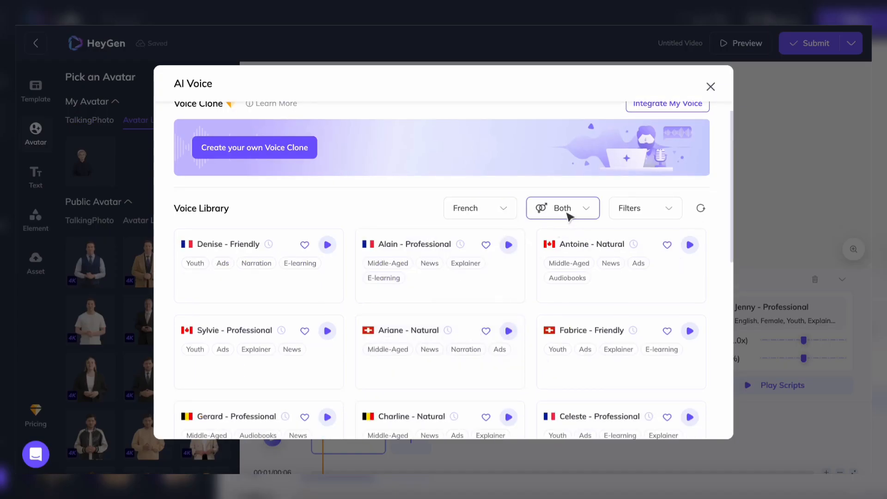
{"action": "left_click", "coordinate": [508, 245]}
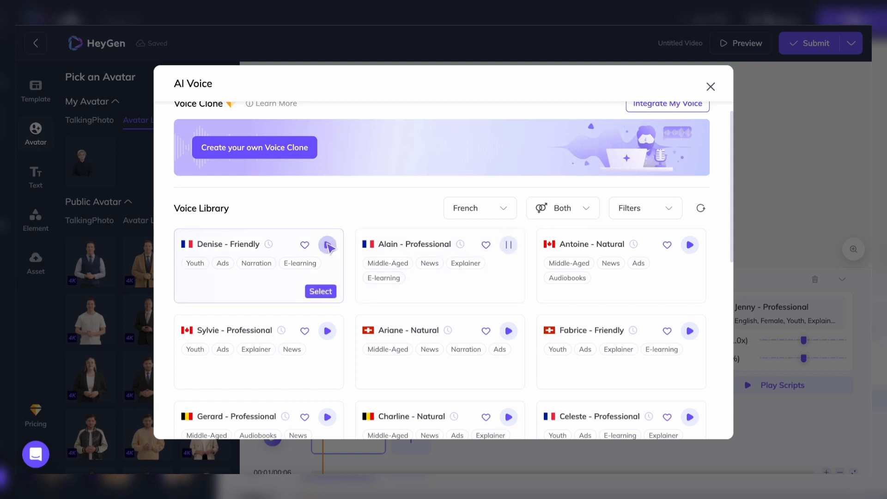
{"action": "key", "text": "Escape"}
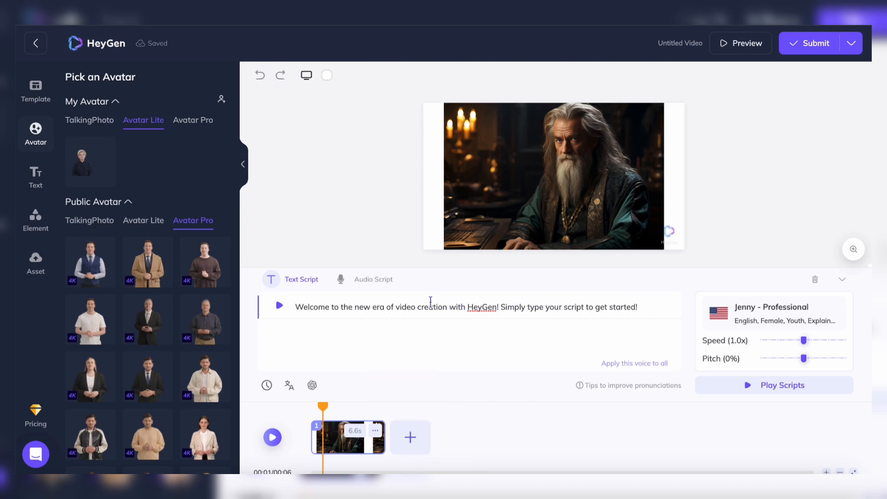
Switch the scene to an audio script and, in ElevenLabs, generate speech from the French intro beginning "Cette vidéo je ne l'ai pas créé en utilisant la magie !".
{"action": "left_click", "coordinate": [374, 283]}
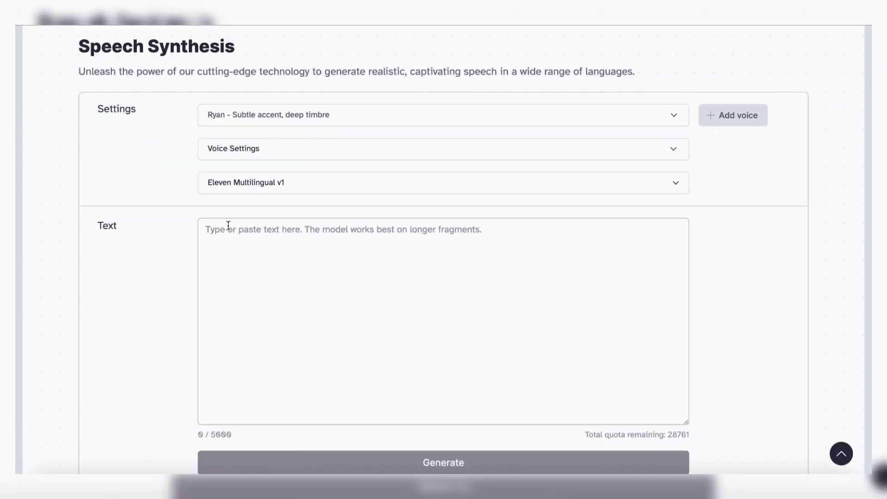
{"action": "left_click", "coordinate": [227, 224]}
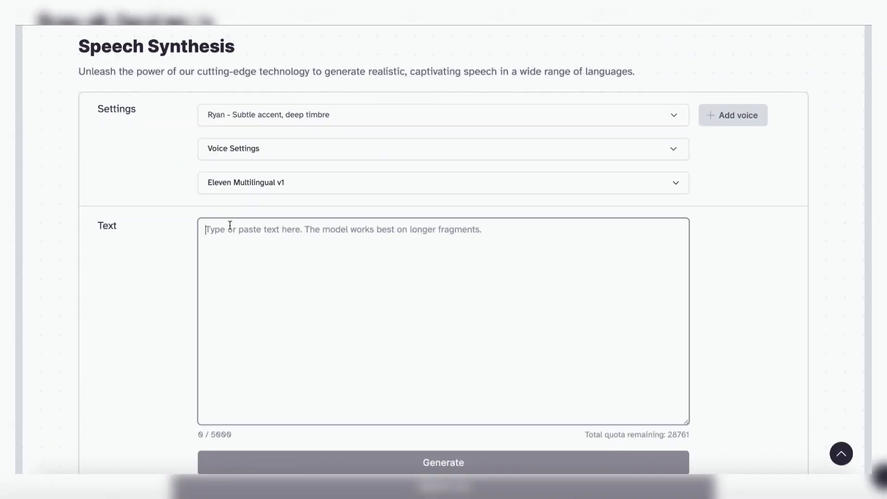
{"action": "type", "text": "Cette vidéo je ne l’ai pas créé en utilisant la magie !  J’ai réussi à obtenir ce résultat utilisant Hey Gen, un générateur de vidéo IA qui te permet d’animer des avatars, des photos, des designs et des personnages.  Dans cette vidéo on va voir comment ça fonctionne, et je te détaillerai le processus complet que j’ai utilisé pour créer cette intro."}
{"action": "scroll", "coordinate": [151, 304], "scroll_direction": "down", "scroll_amount": 1}
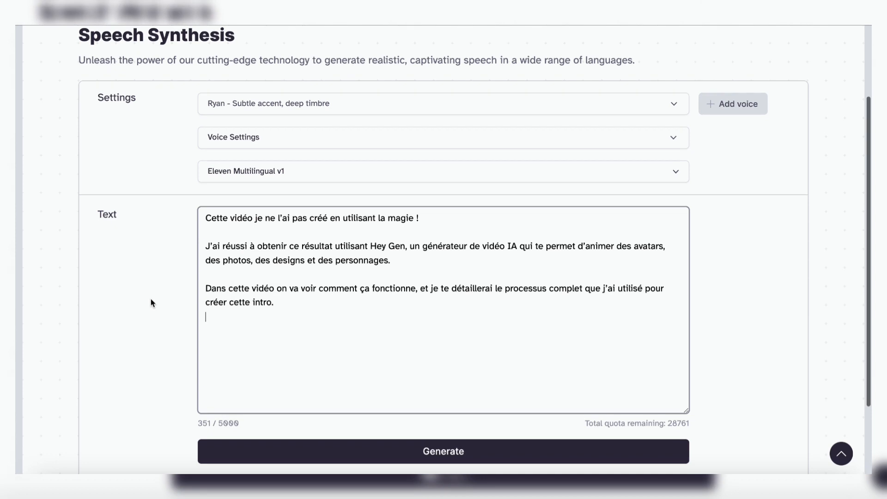
{"action": "left_click", "coordinate": [386, 450]}
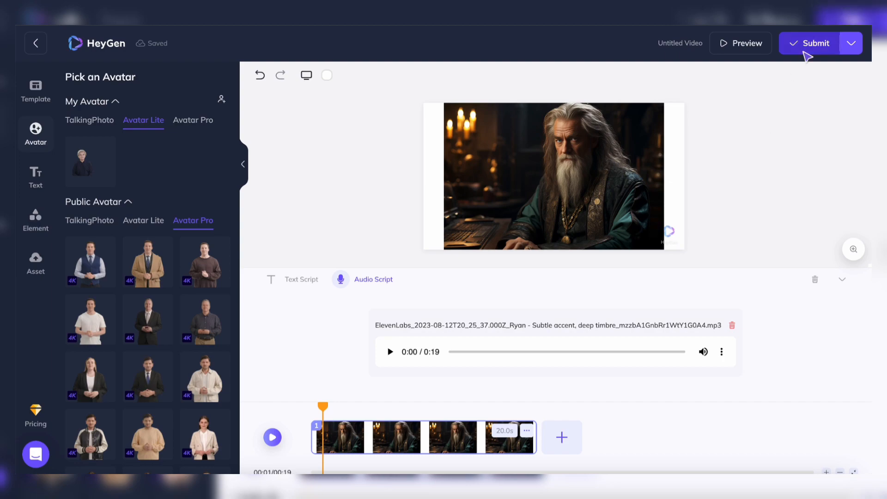
In HeyGen, submit the wizard video with its audio for production and open the rendered Untitled Video from the personal items.
{"action": "left_click", "coordinate": [810, 46]}
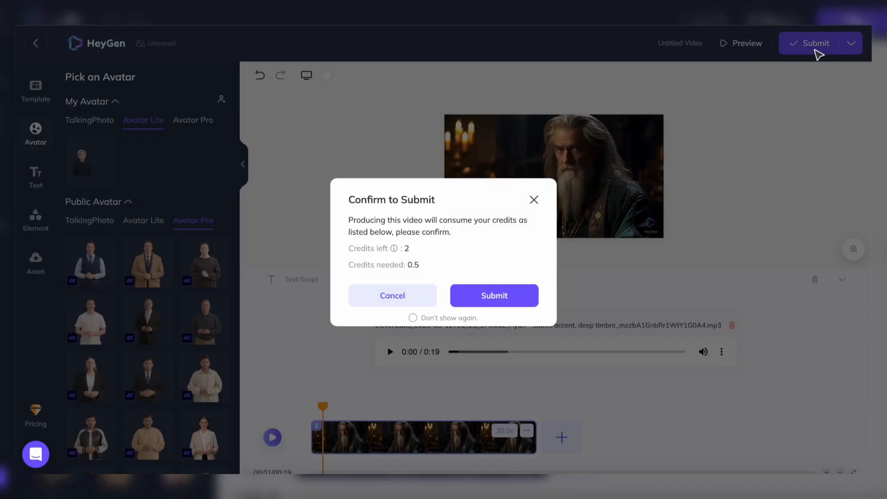
{"action": "left_click", "coordinate": [506, 297]}
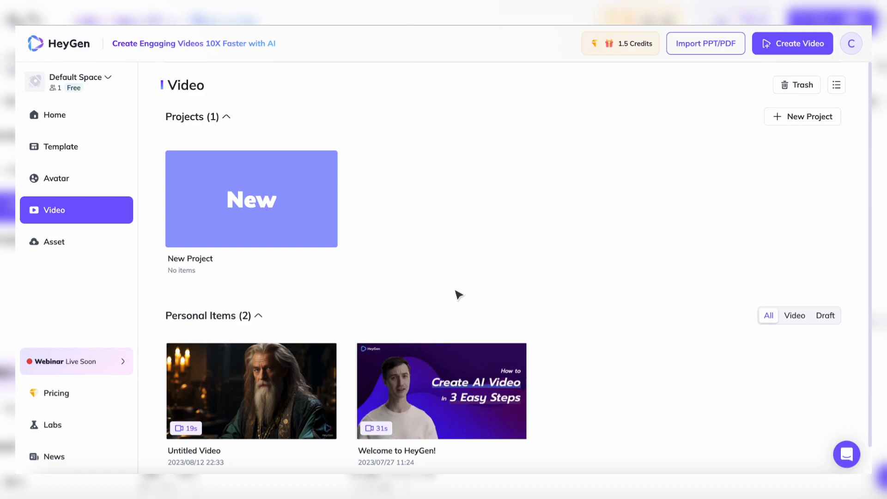
{"action": "left_click", "coordinate": [179, 447]}
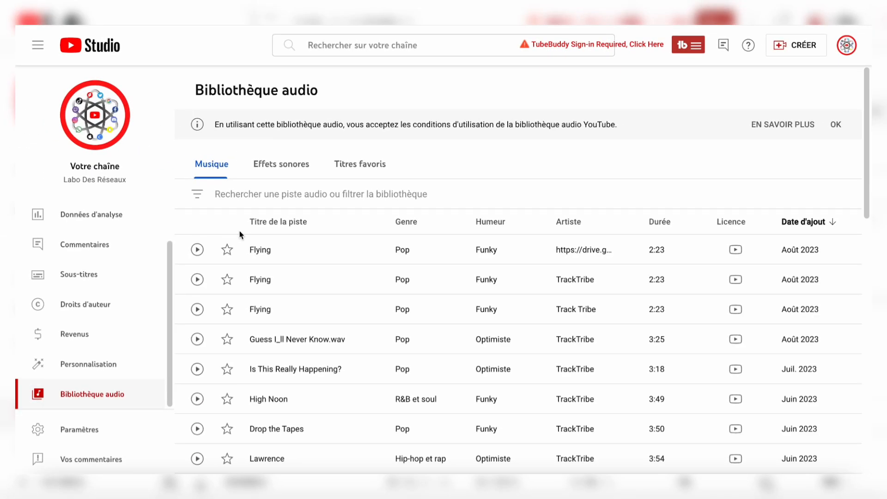
Switch to YouTube Studio and search the music in the audio library for "magic".
{"action": "left_click", "coordinate": [252, 194]}
{"action": "type", "text": "magic"}
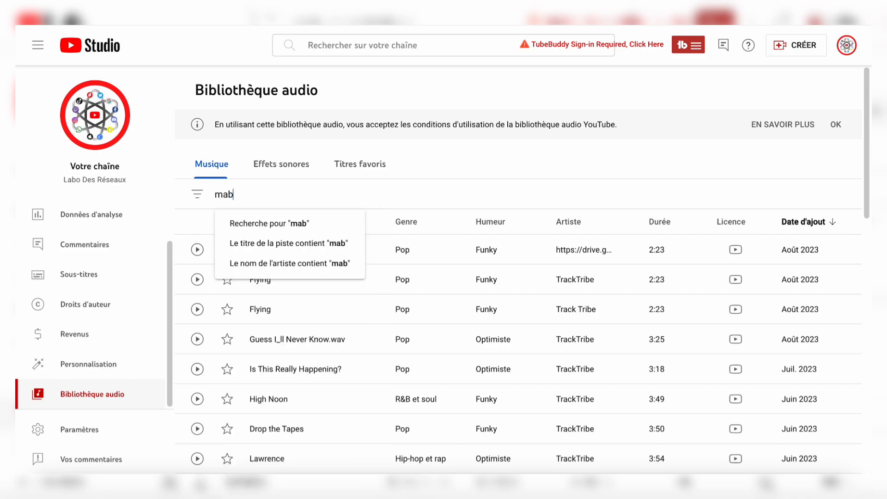
{"action": "key", "text": "Return"}
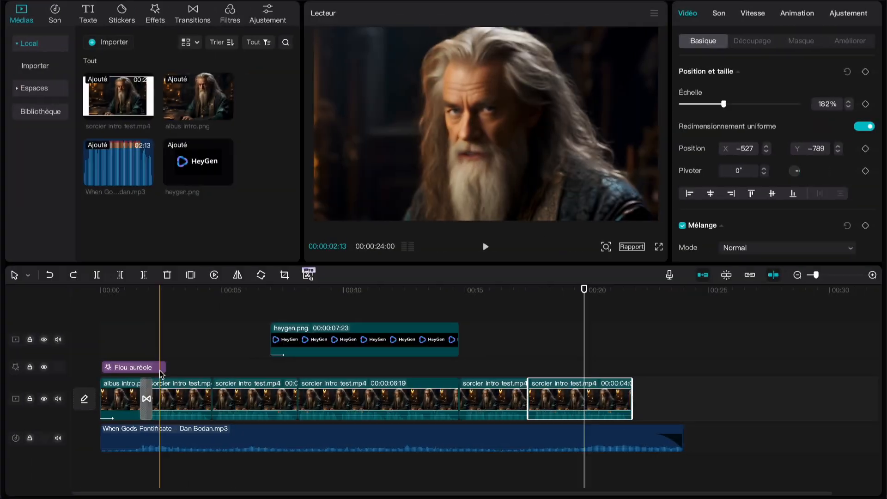